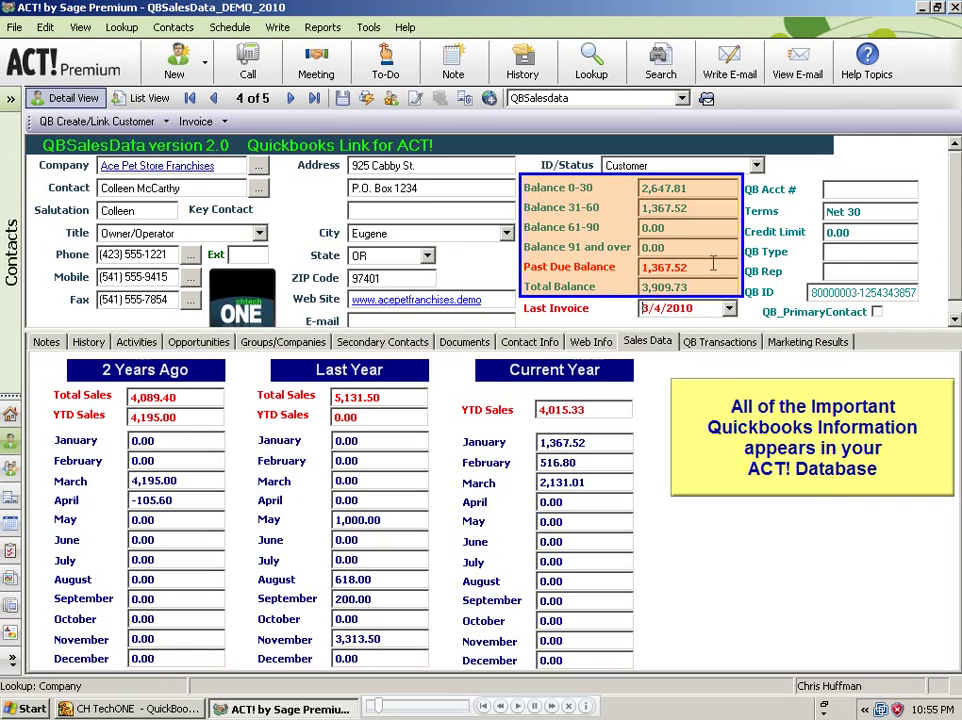
- Select the Balance 0-30, Past Due Balance and Last Invoice values in turn
click(711, 186)
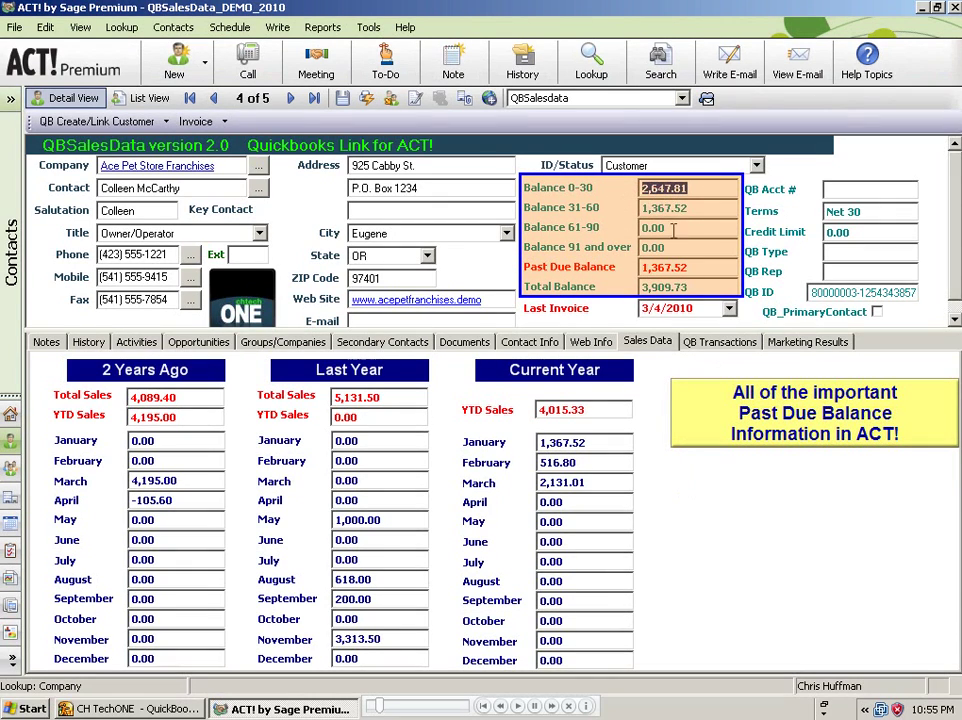
click(678, 268)
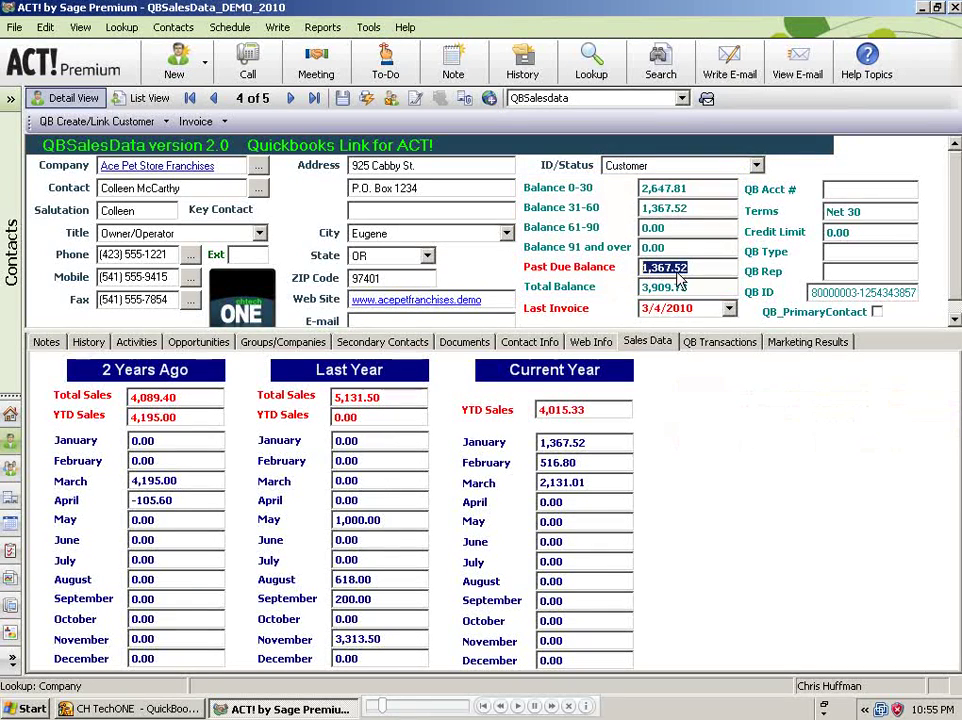
click(700, 309)
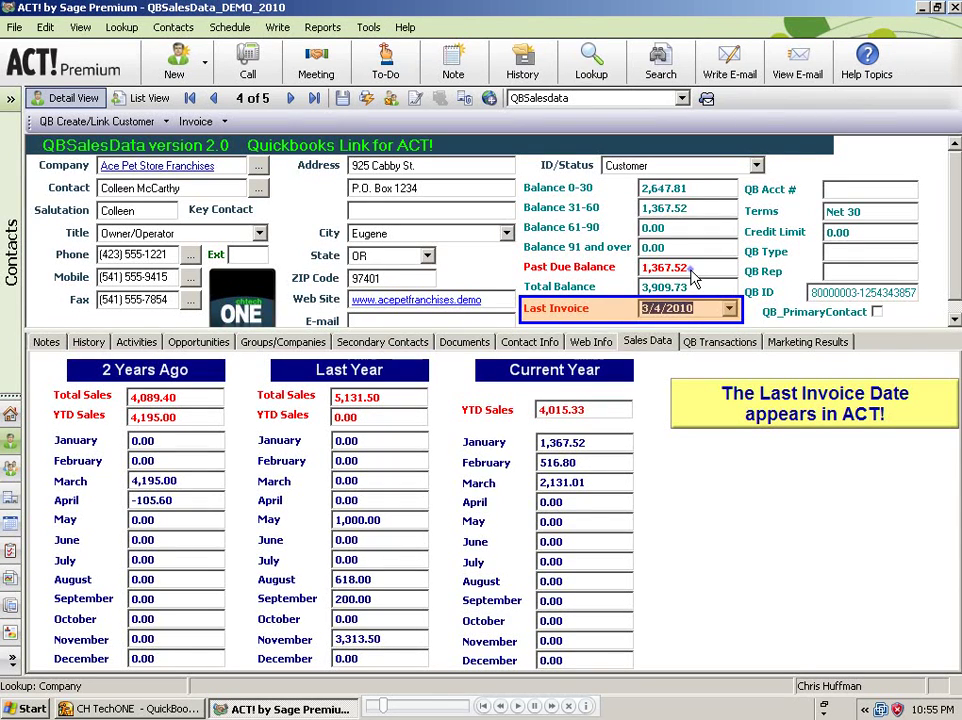
- Set up a Lookup STLastInvoiceDate for dates Older Than 180 days, then cancel it
click(686, 312)
right_click(686, 312)
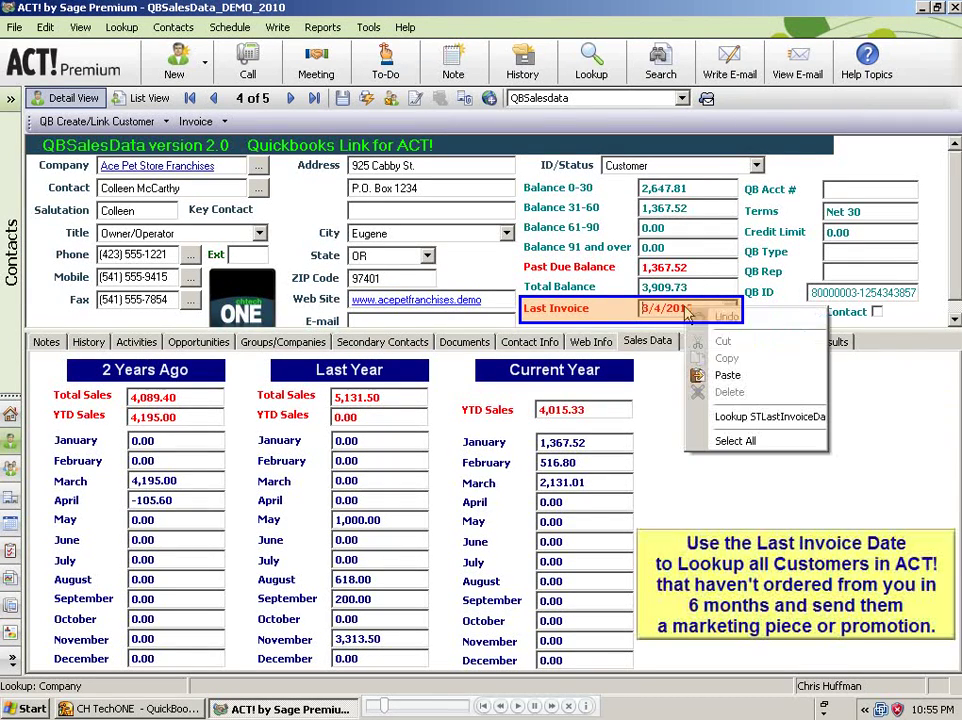
click(745, 420)
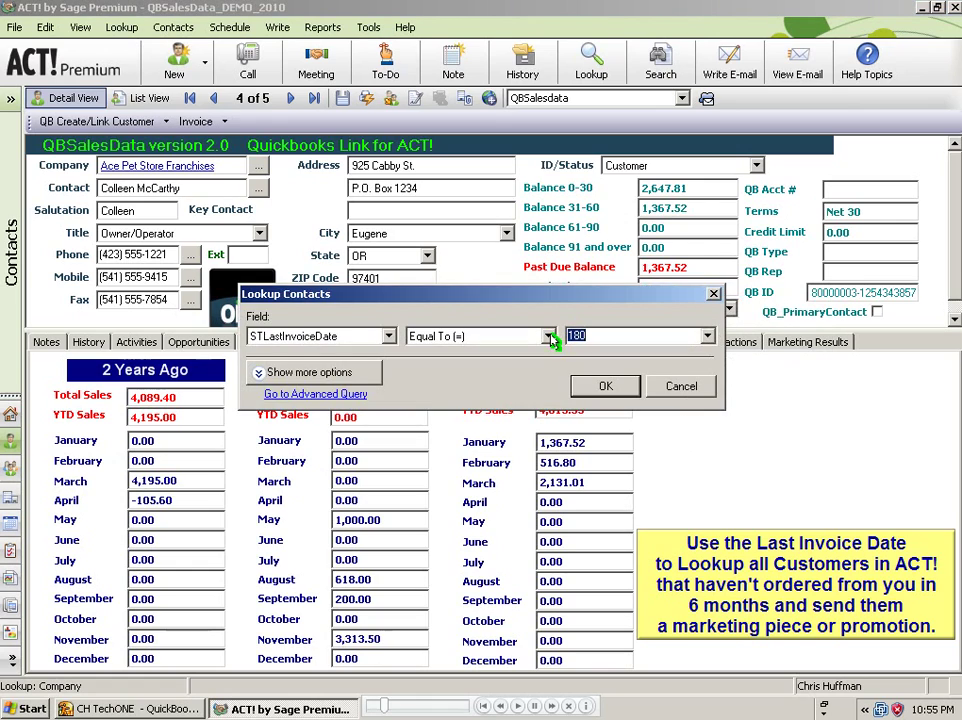
click(548, 338)
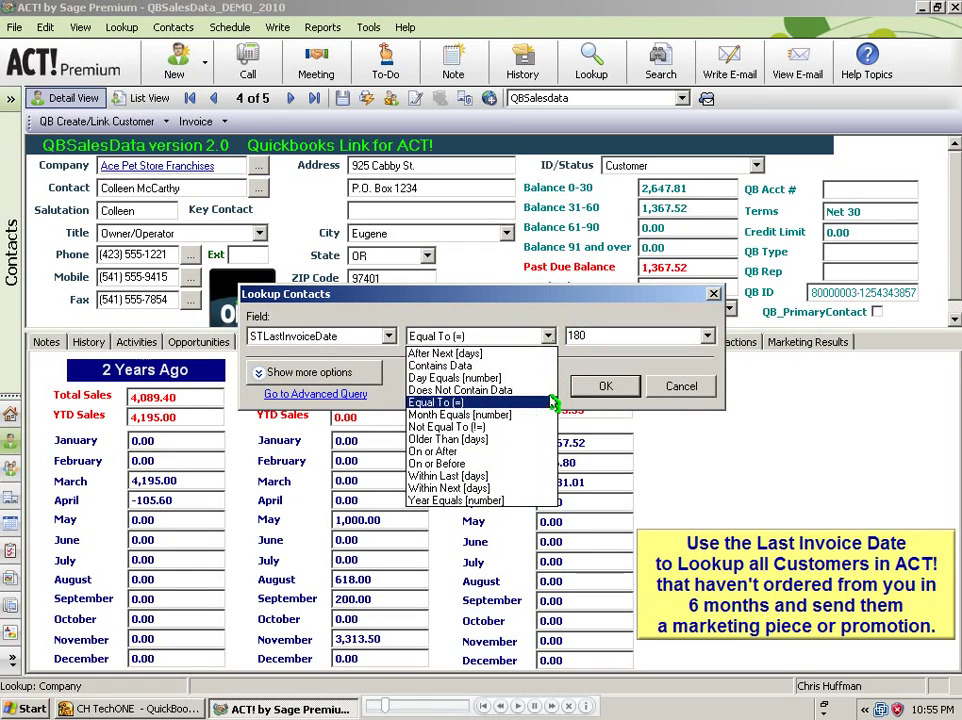
click(552, 440)
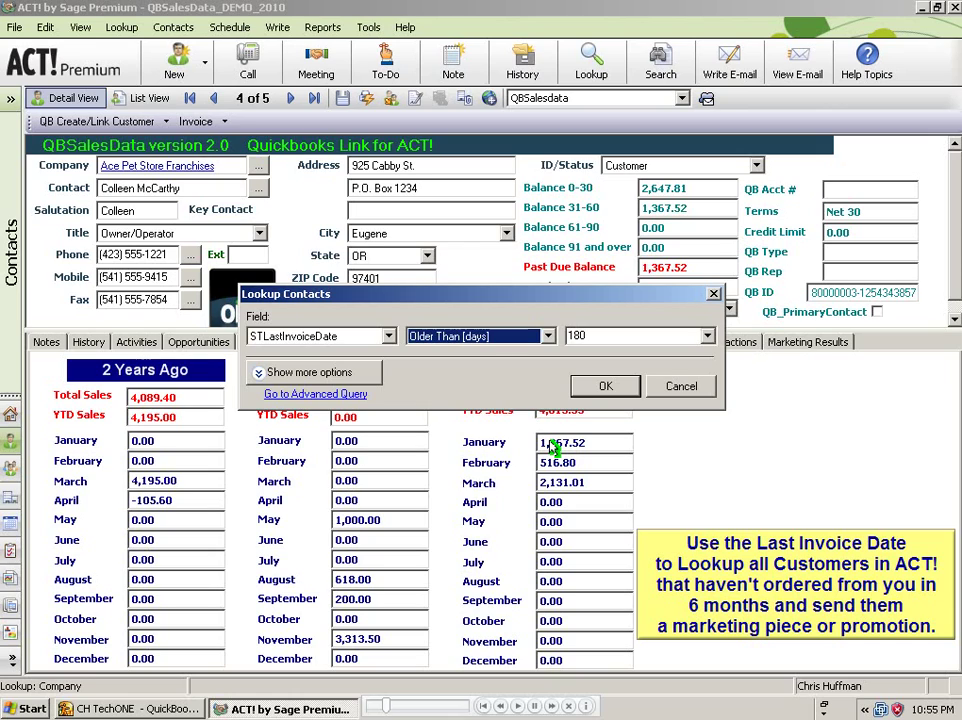
click(666, 393)
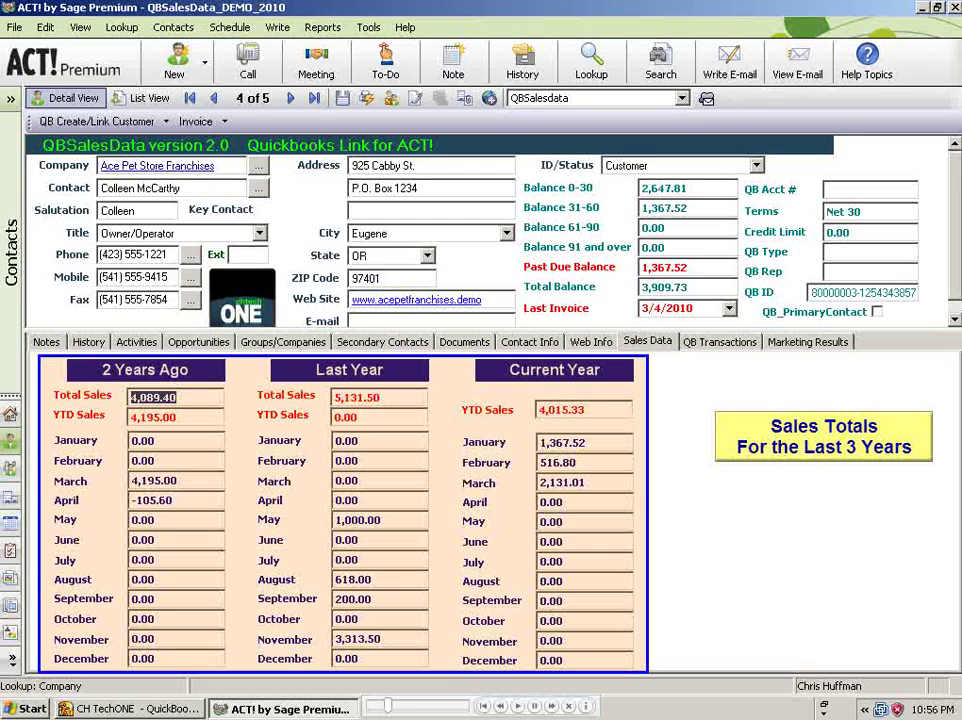
- Tab through the Sales Data totals to the current-year YTD sales of 4,015.33
key(Tab)
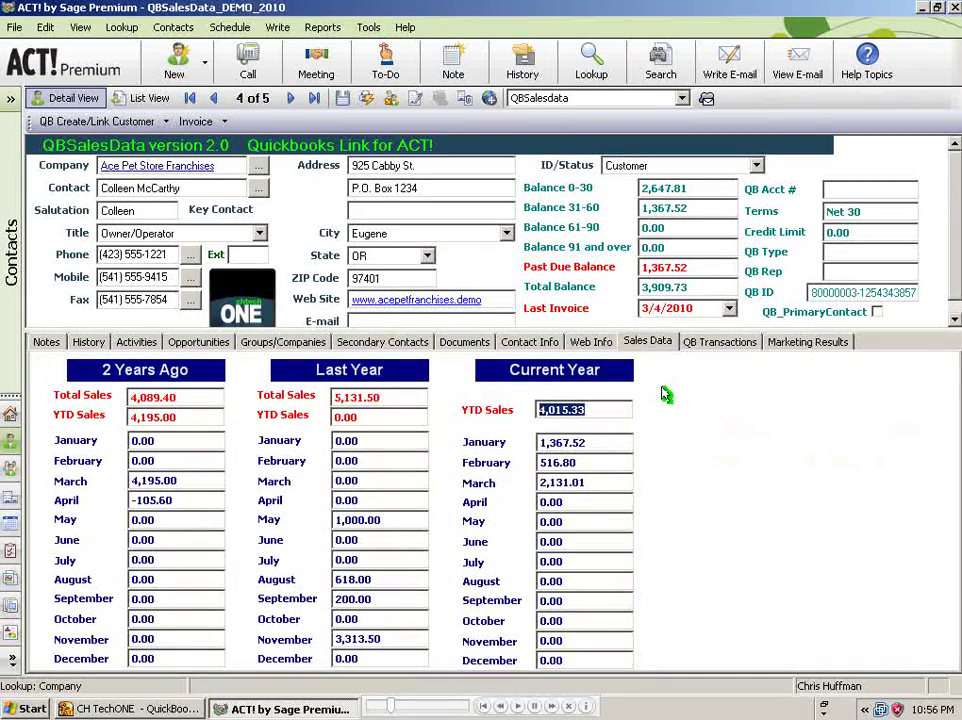
- Show the contact's QB Transactions and check the Show and Filter By choices, keeping all dates
click(715, 341)
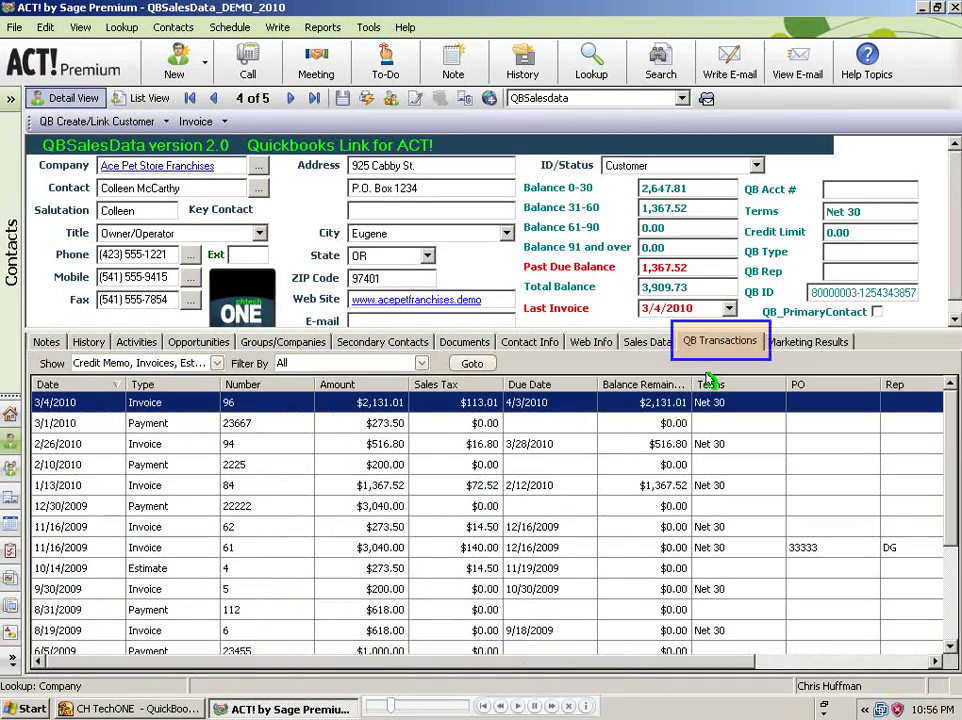
click(710, 446)
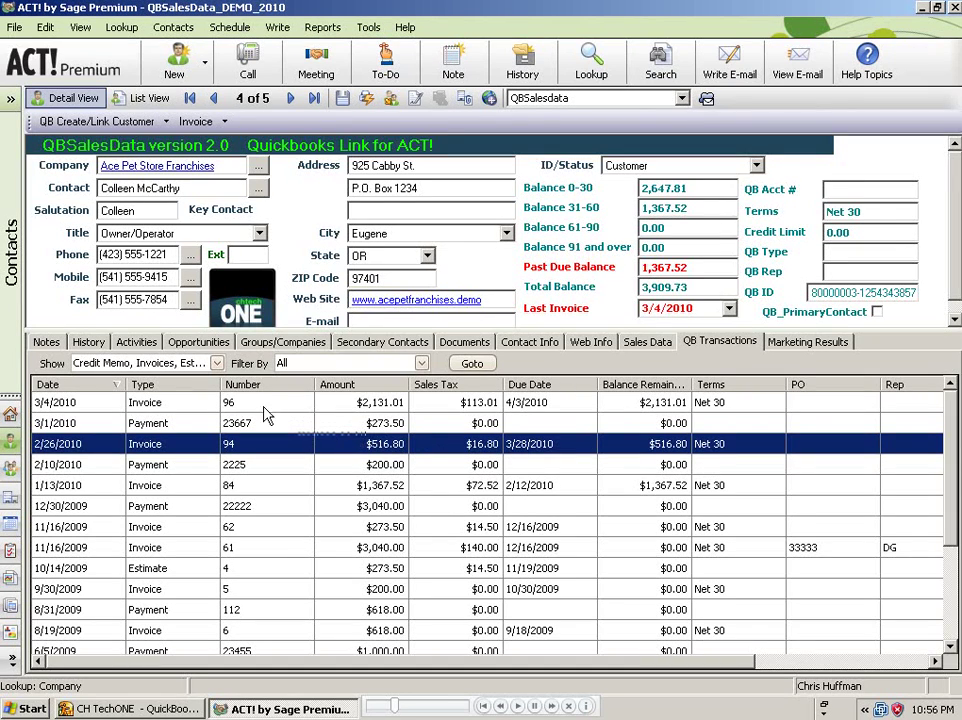
click(216, 364)
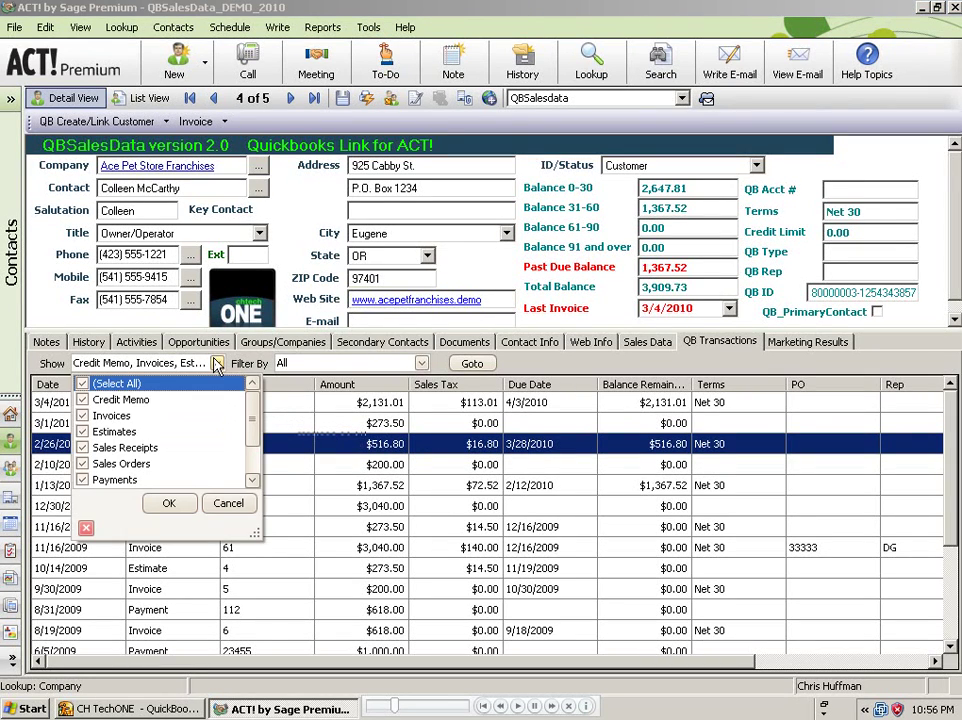
click(422, 364)
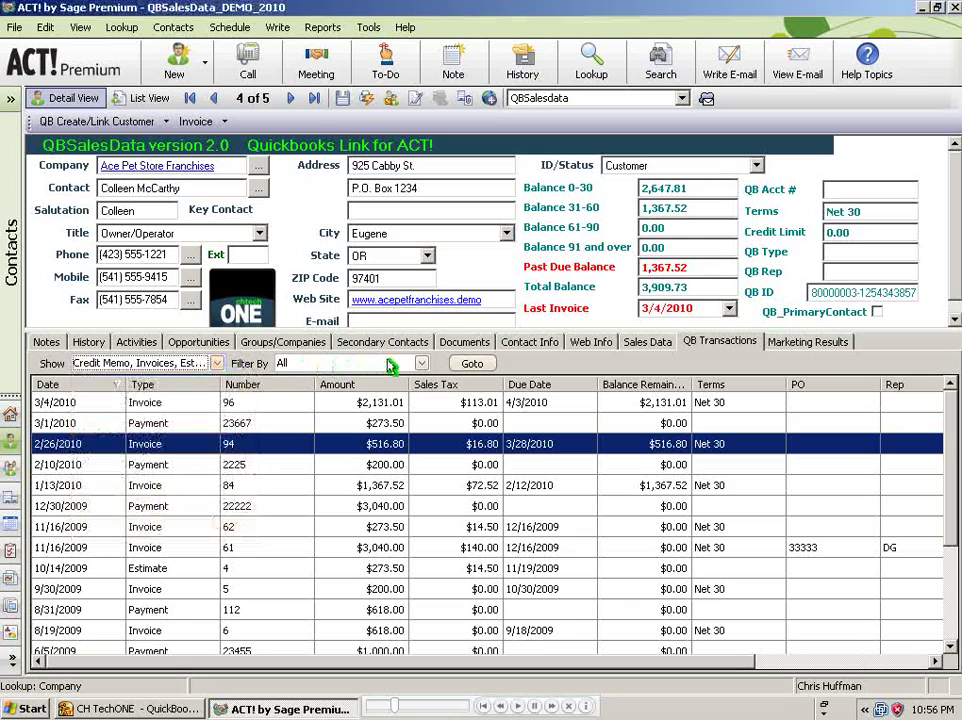
click(422, 364)
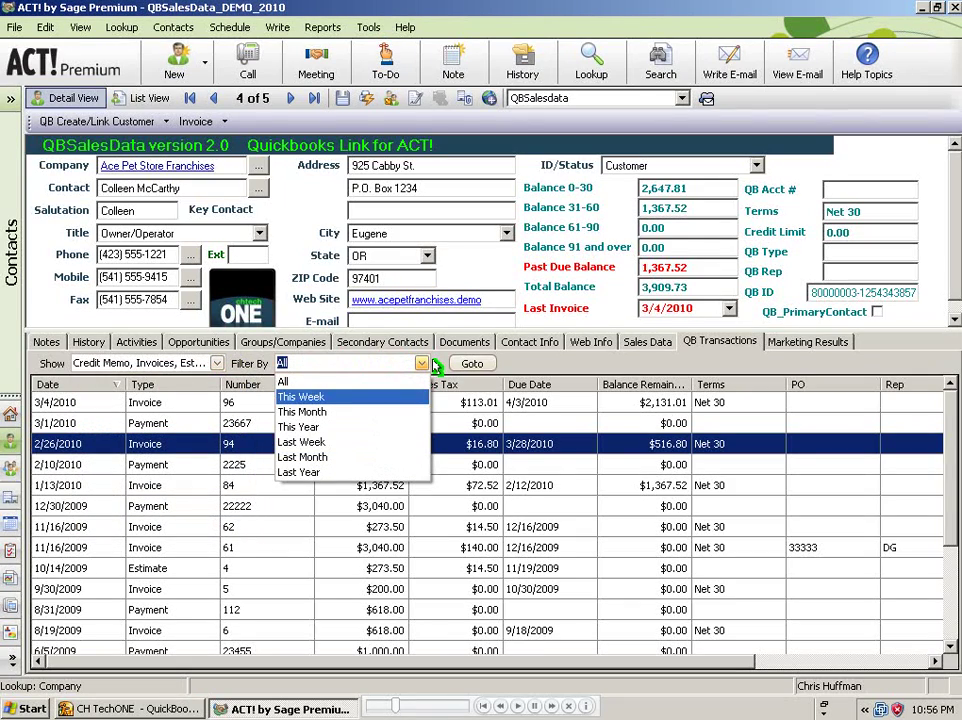
click(422, 364)
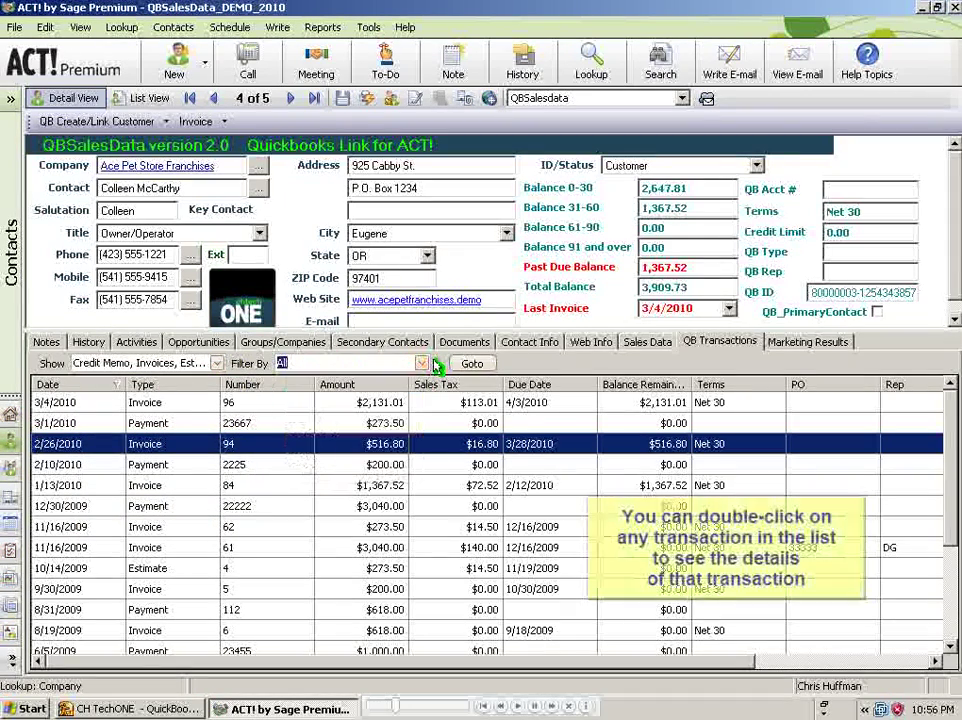
- View the line items of the 3/4/2010 invoice 96, then close Invoice Detail
click(365, 401)
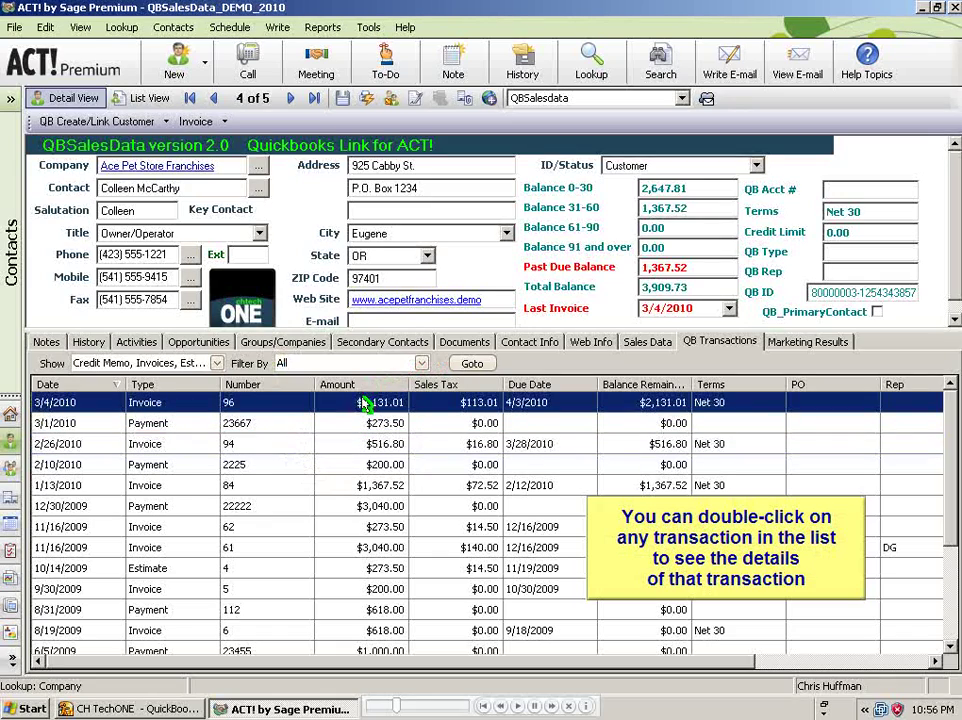
double_click(365, 402)
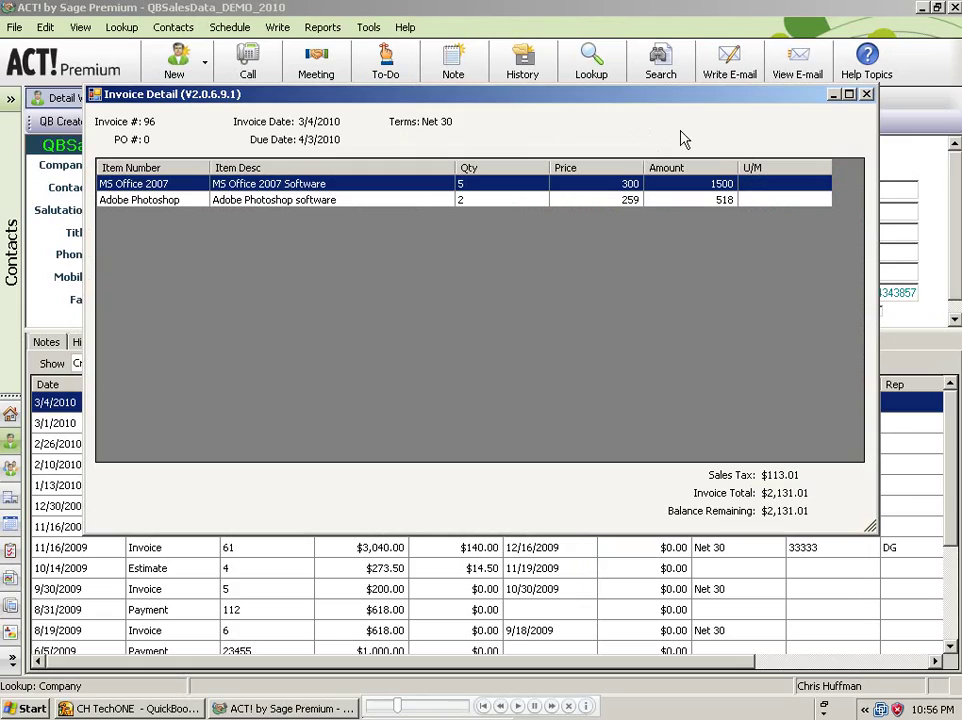
click(866, 95)
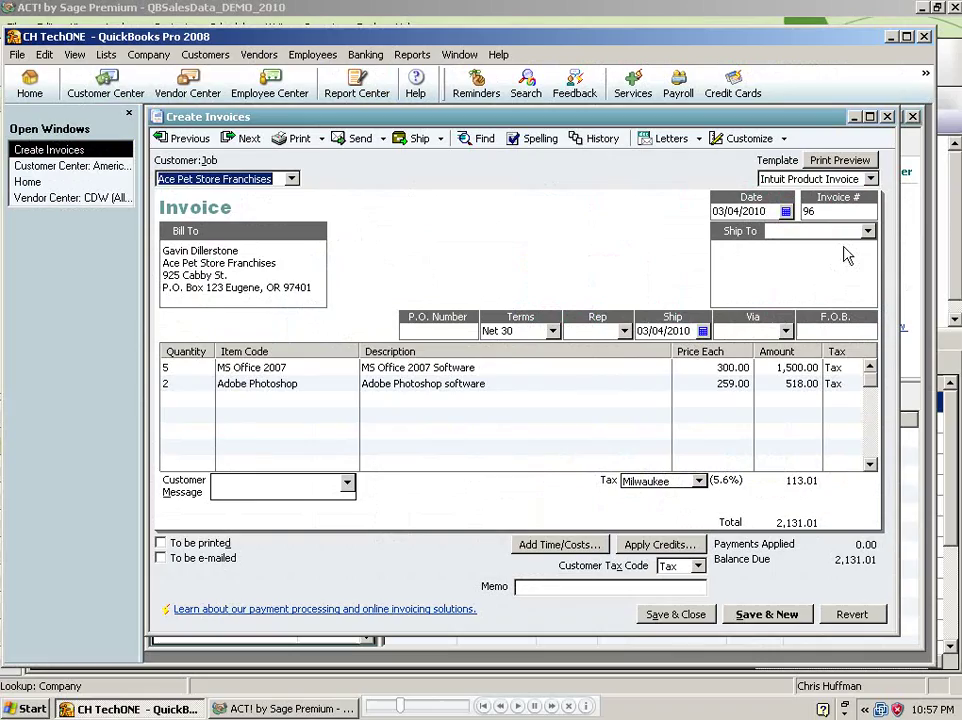
- Close QuickBooks invoice 96 to return to ACT!'s transaction list
click(886, 118)
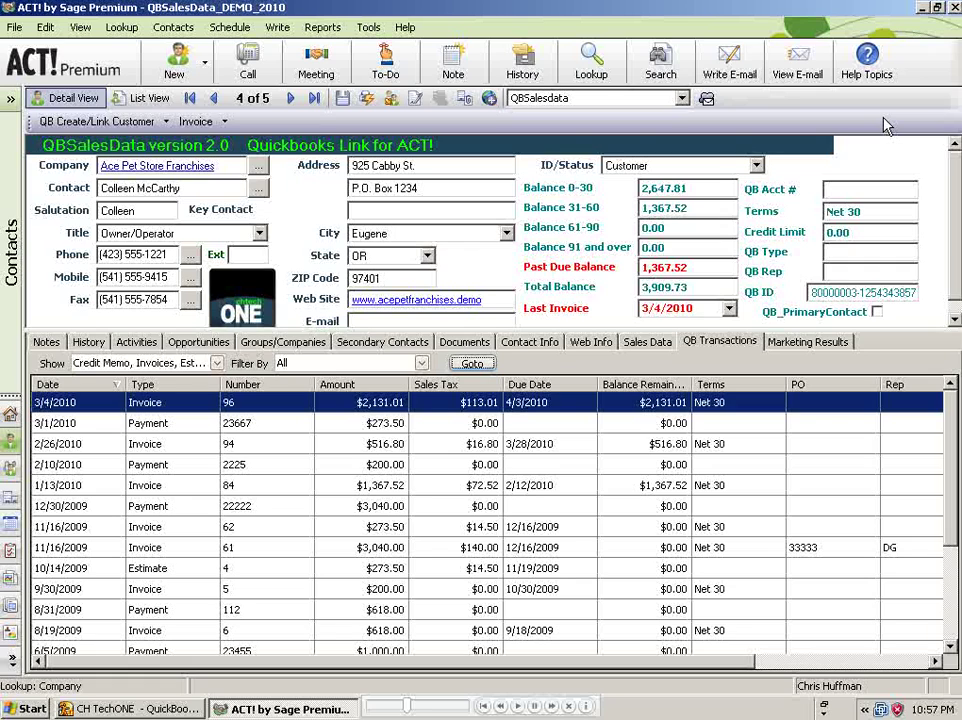
click(140, 98)
click(747, 222)
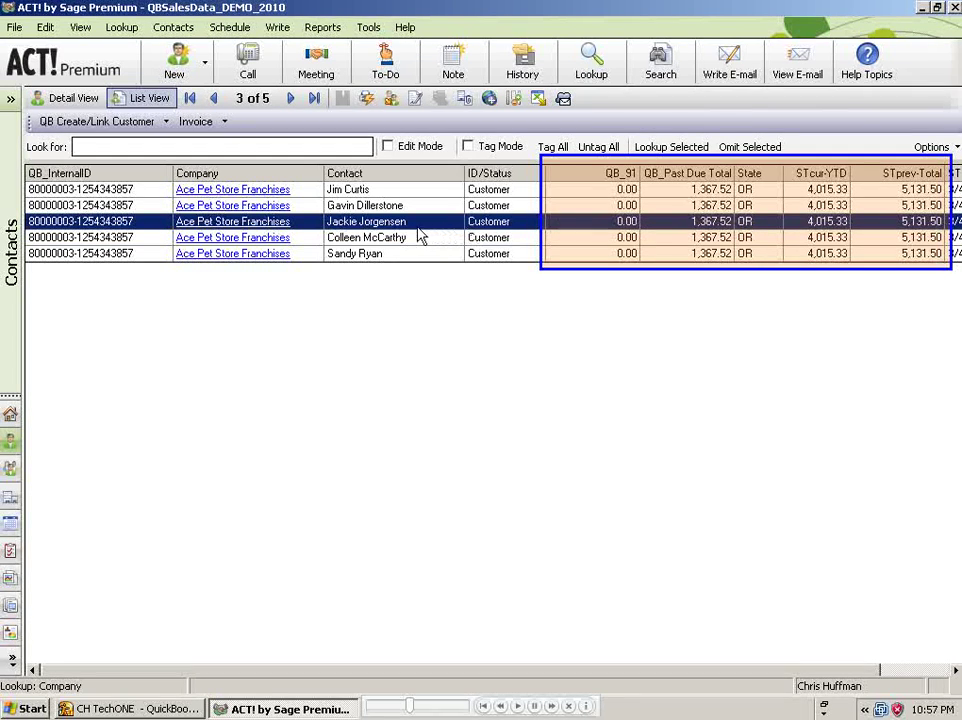
double_click(383, 238)
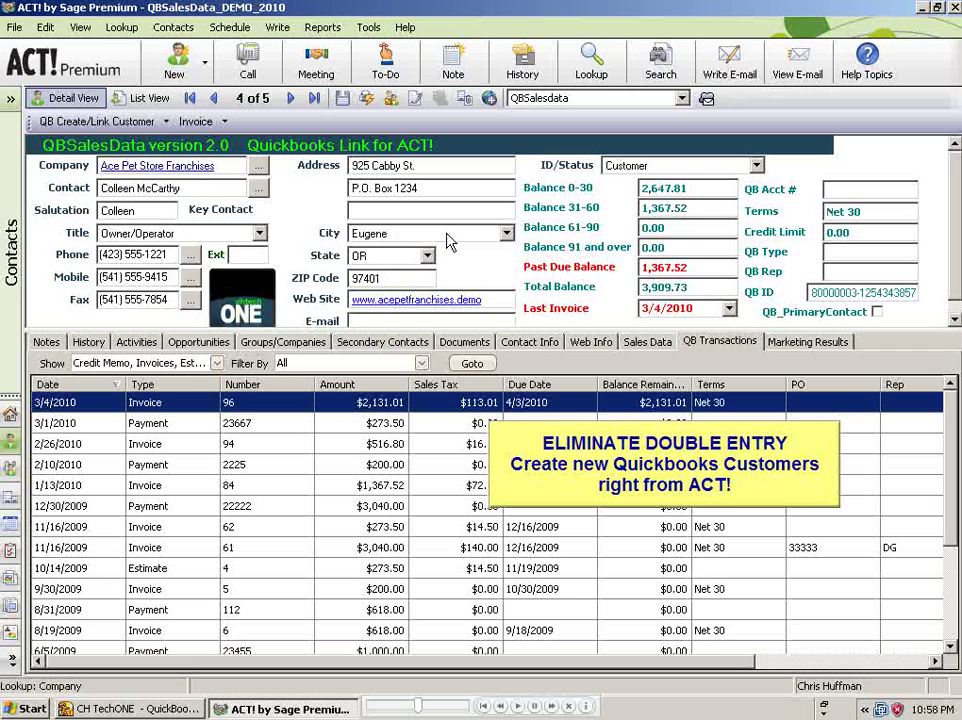
- Choose QB Create/Link Customer to start a QuickBooks customer named Advantage Leasing
click(167, 122)
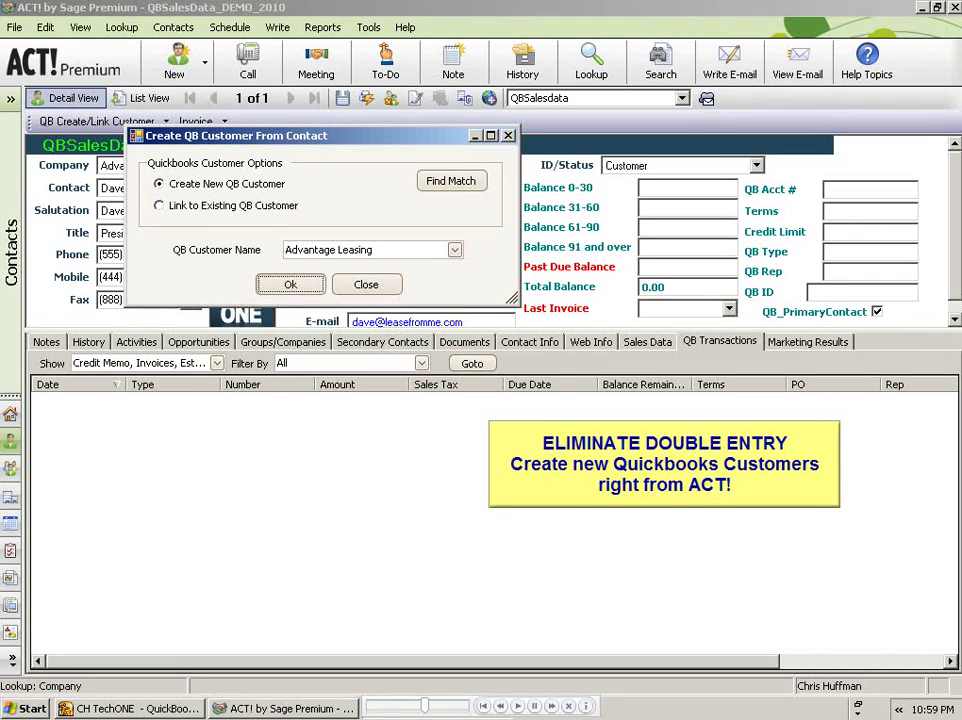
- Confirm Create New QB Customer to add Advantage Leasing to QuickBooks
key(Return)
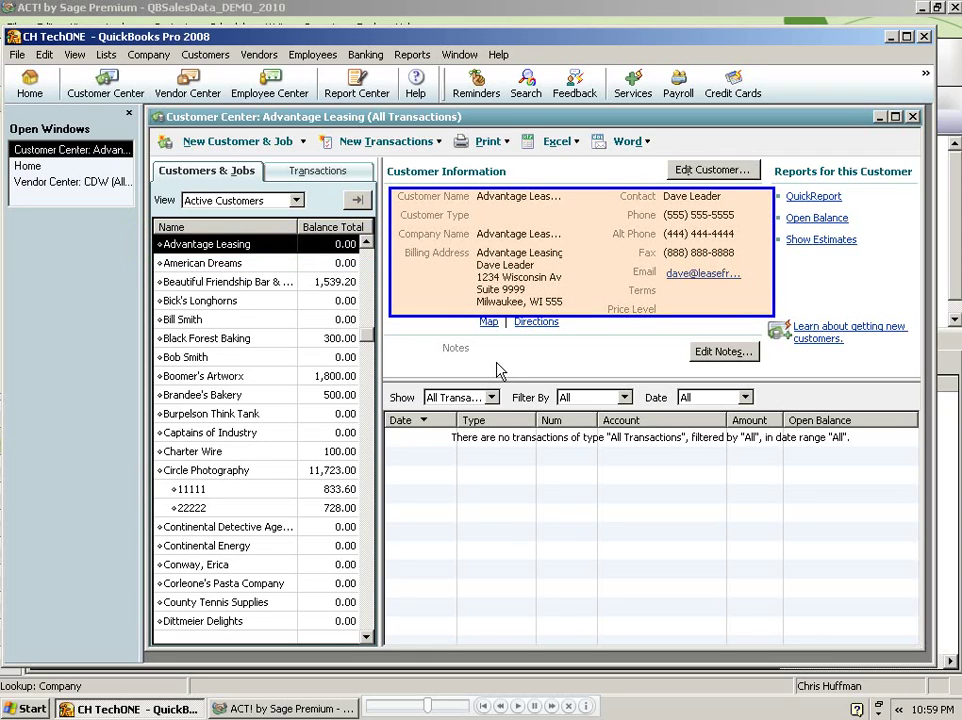
- Open Advantage Leasing's Edit Customer details from the Customers & Jobs list
double_click(257, 253)
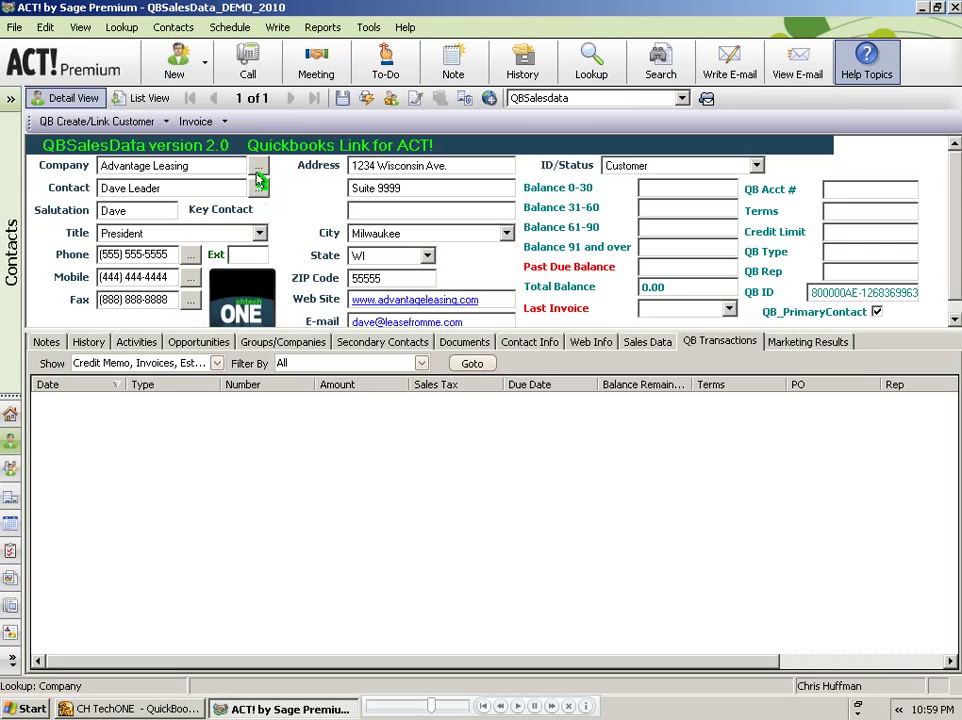
- Choose Invoice from the QB toolbar to start QuickBooks invoice 103 for Advantage Leasing
click(224, 122)
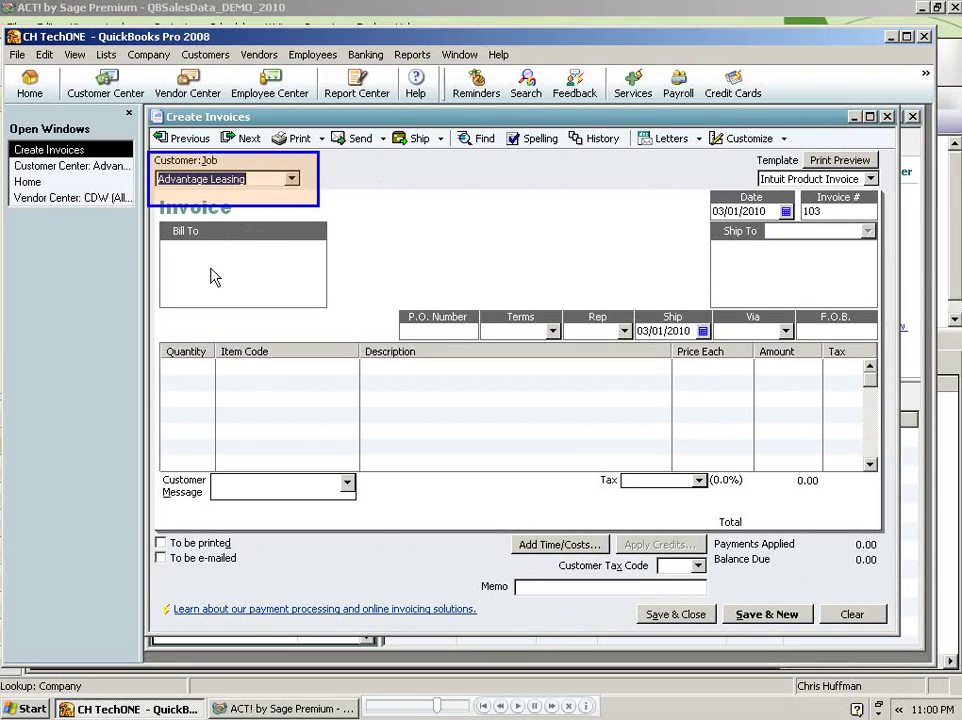
- Save invoice 103 with one Consulting-100 line for 100.00 and return to ACT!
click(195, 368)
text(All work is complete!)
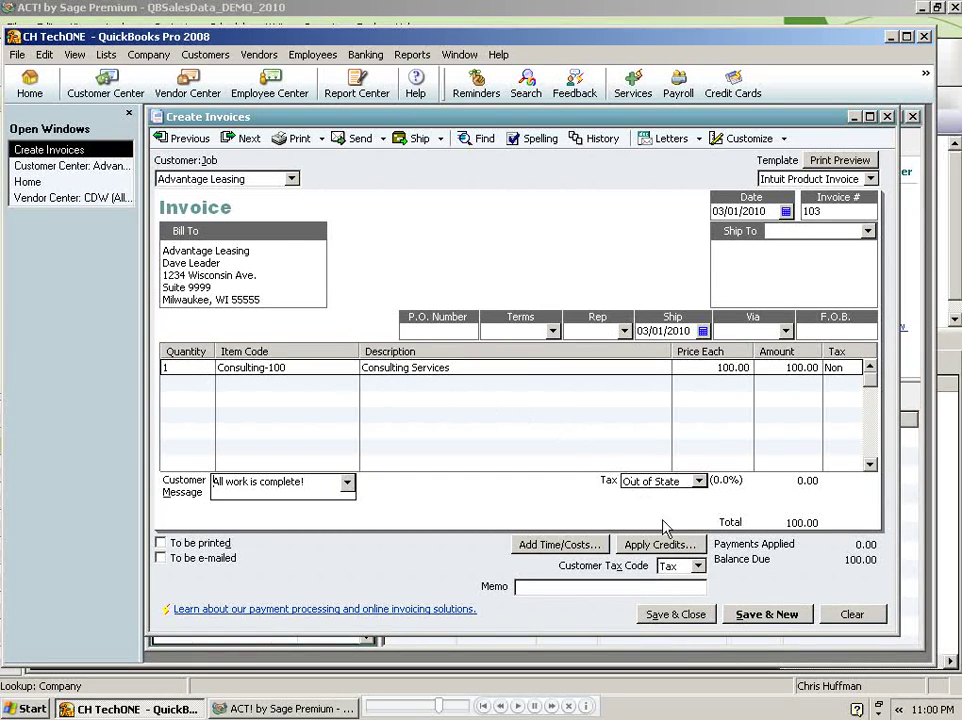
click(676, 614)
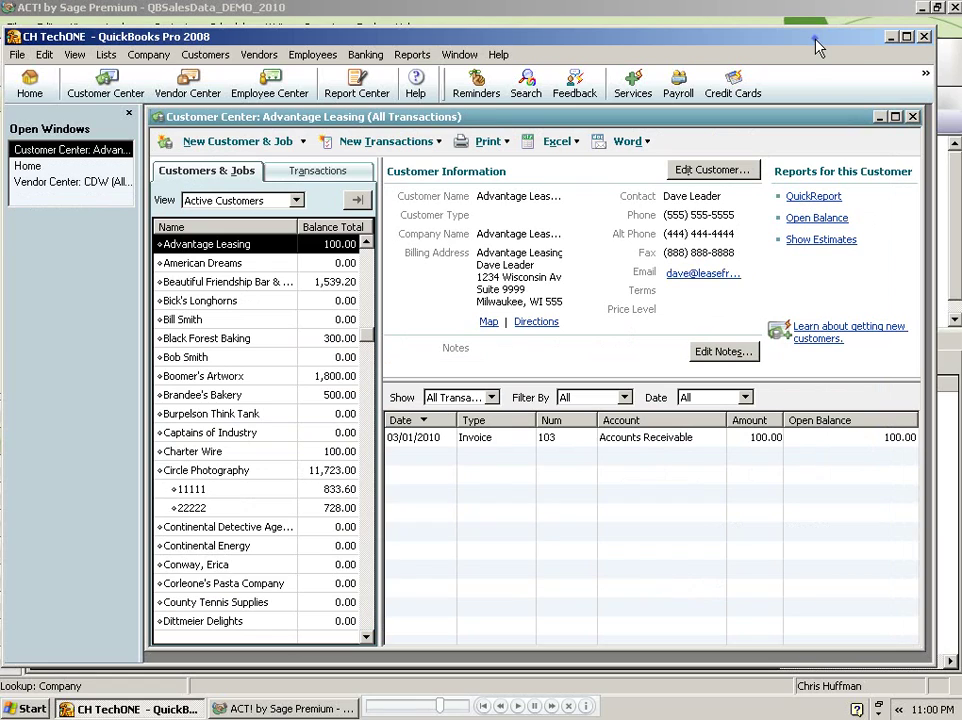
key(alt+Tab)
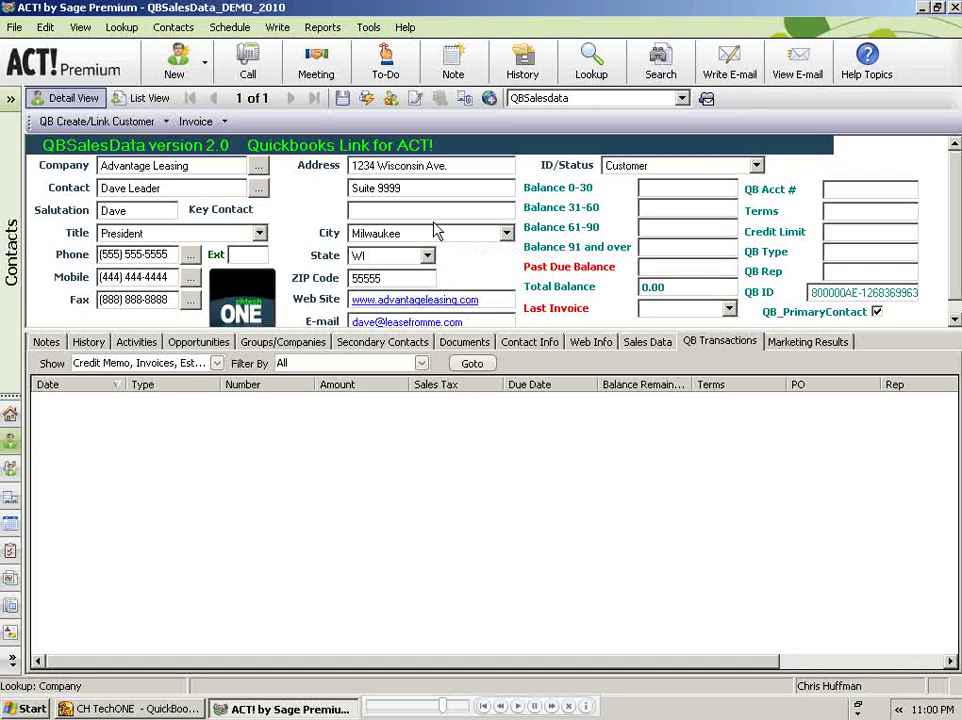
- View the Contact Data Sync options under Tools > QBSalesData Import(Table)
key(alt+t)
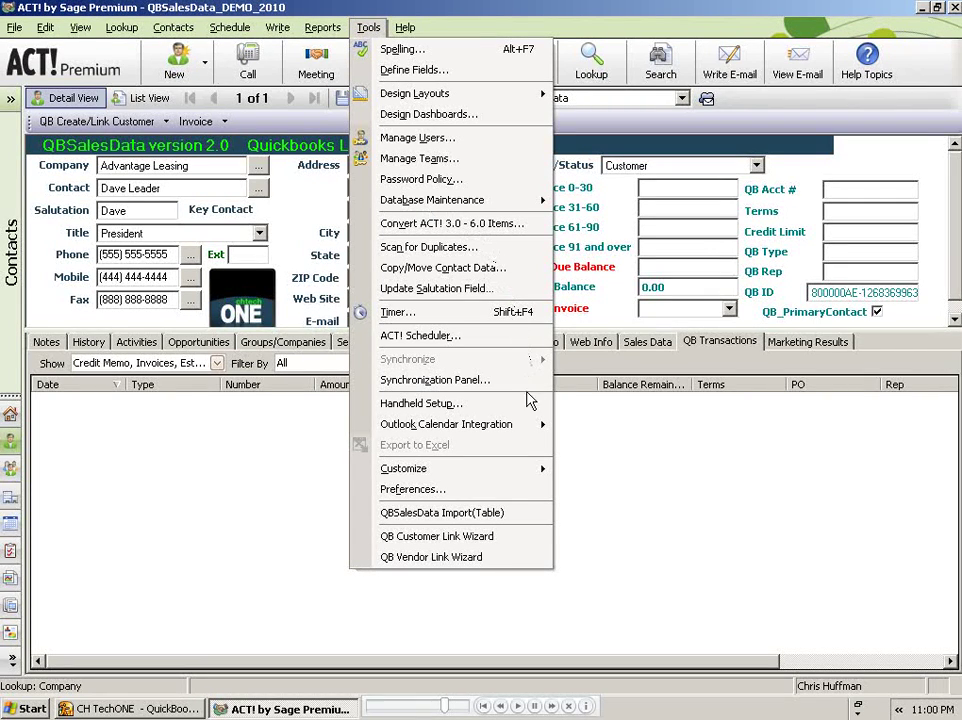
click(535, 512)
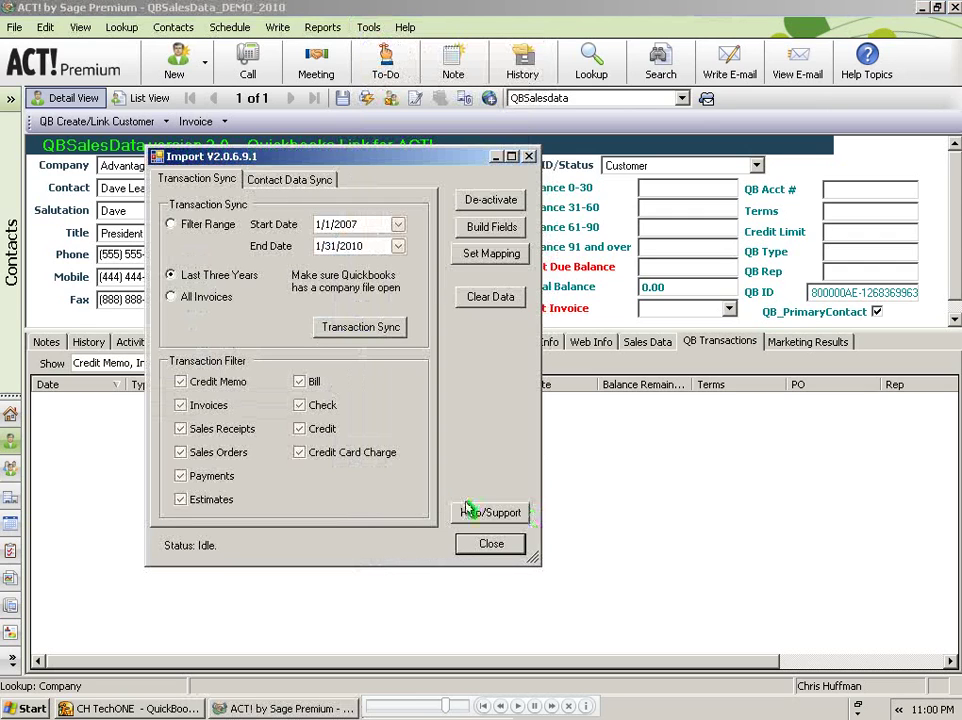
click(292, 189)
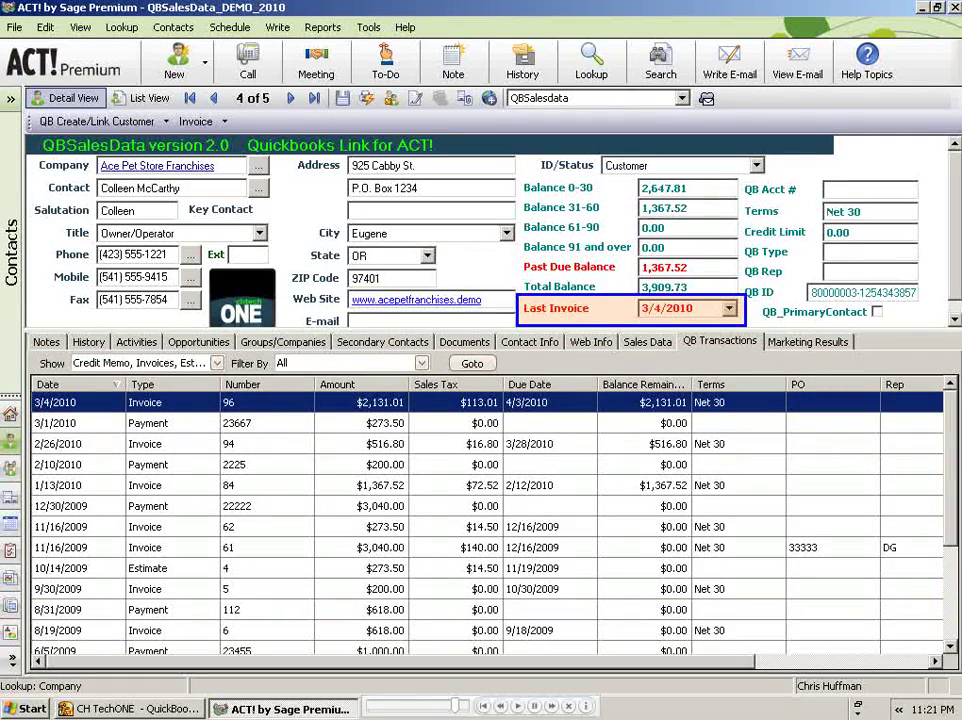
click(665, 308)
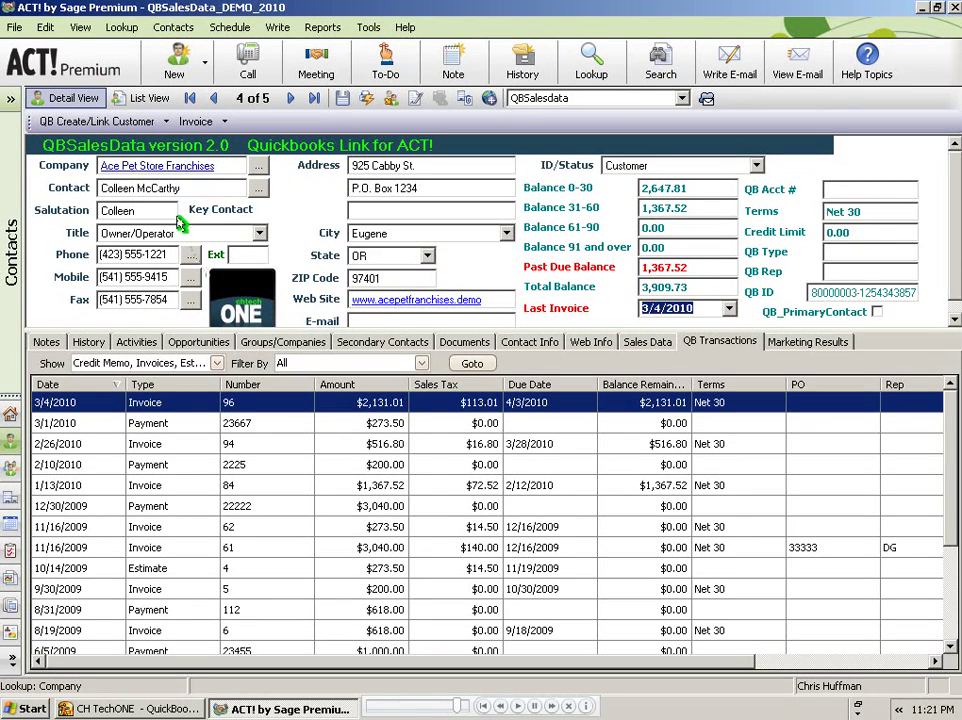
click(167, 122)
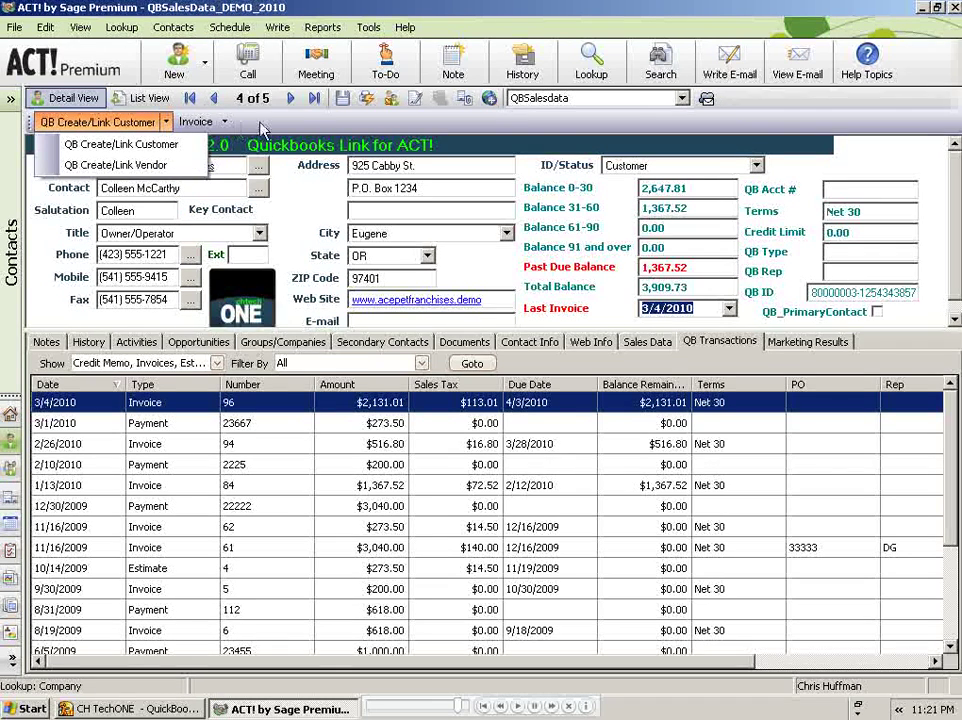
click(383, 131)
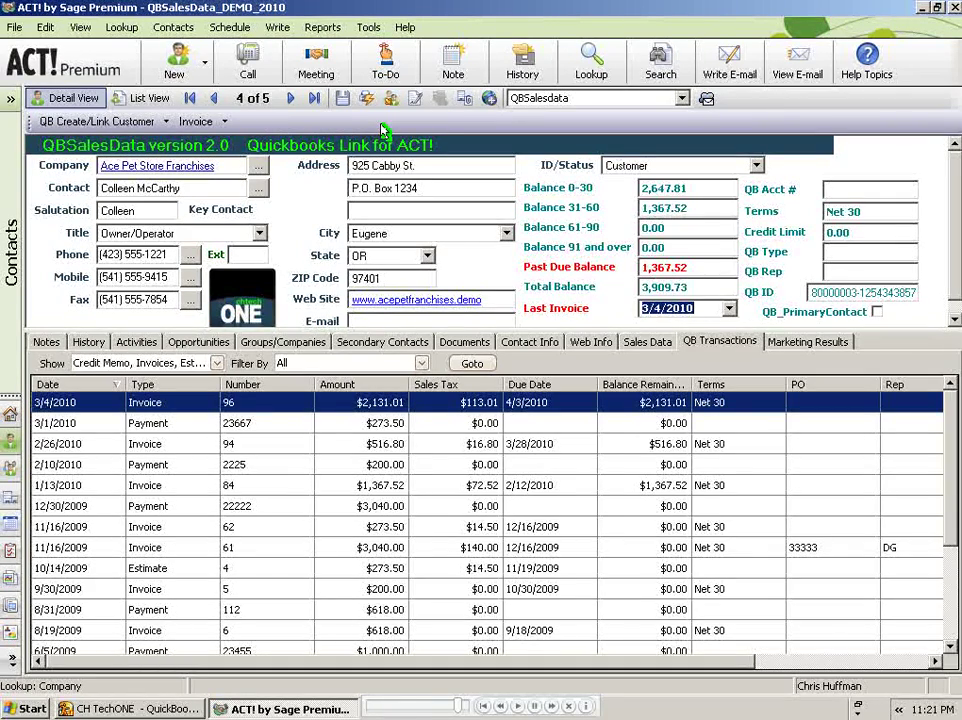
click(224, 121)
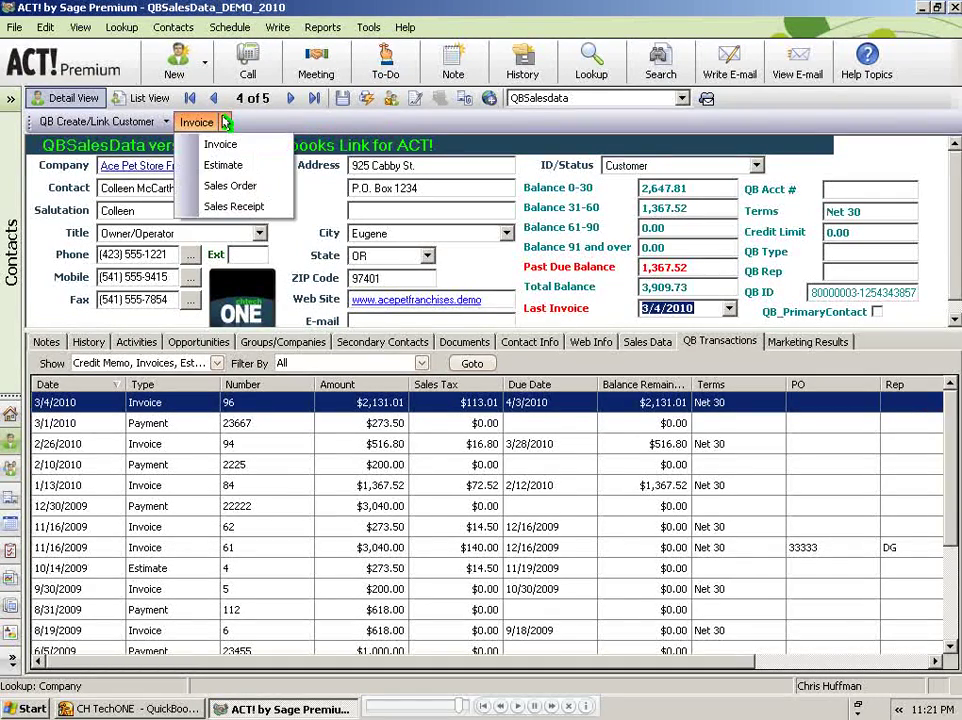
click(370, 128)
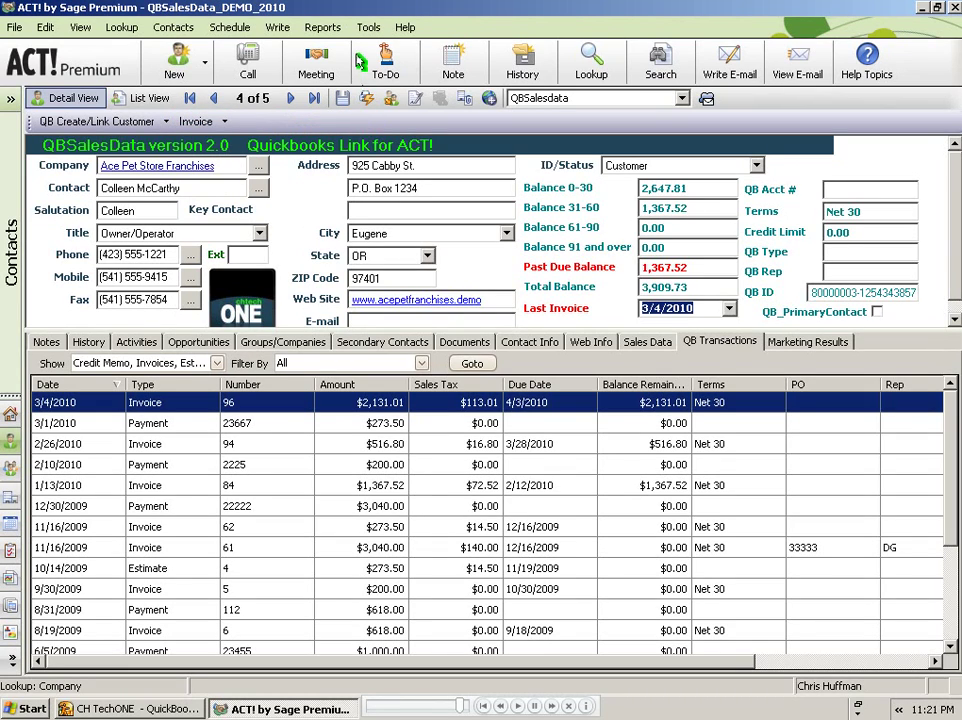
click(368, 27)
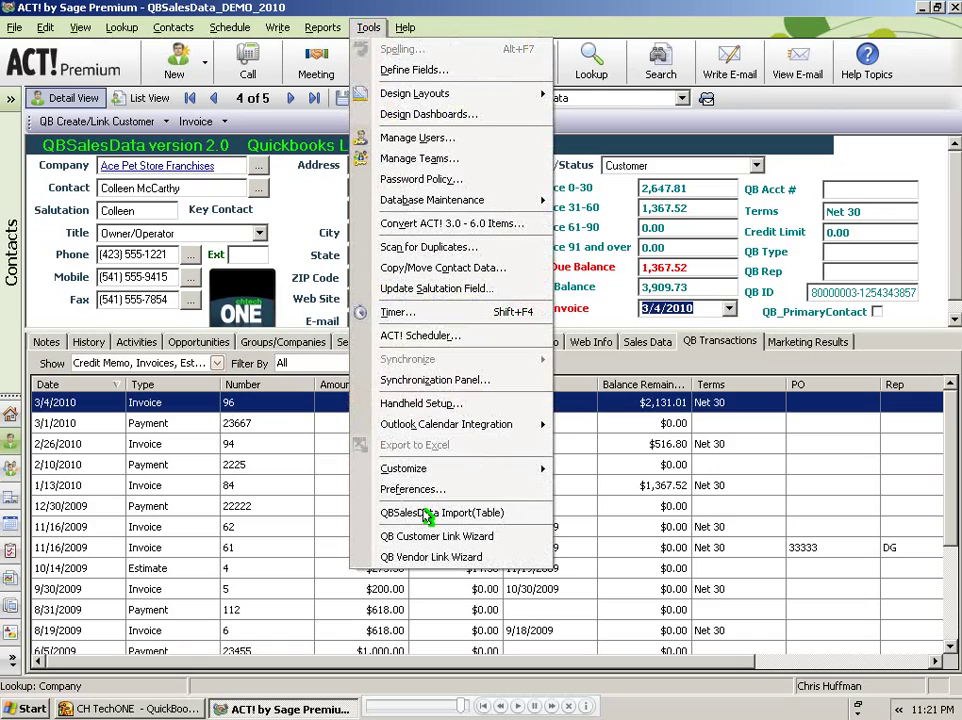
click(428, 513)
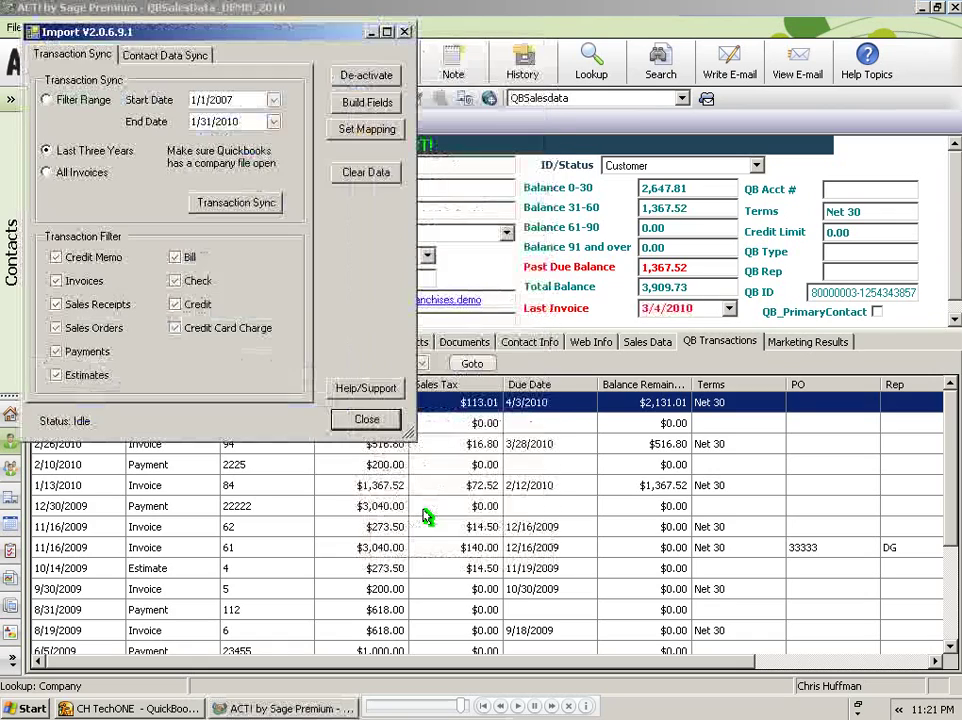
click(163, 56)
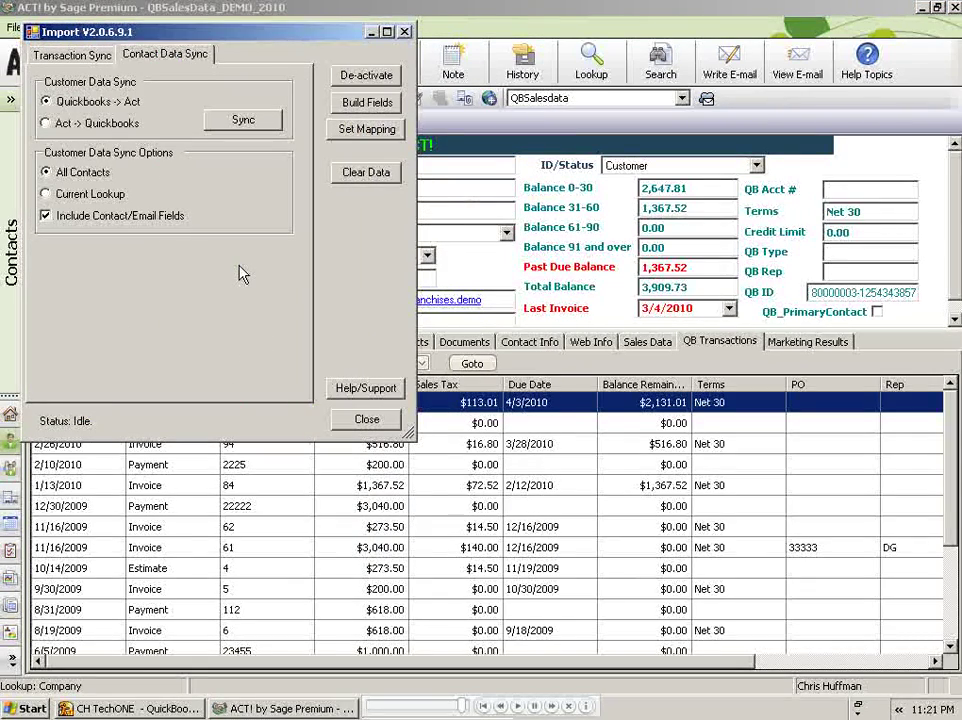
click(366, 419)
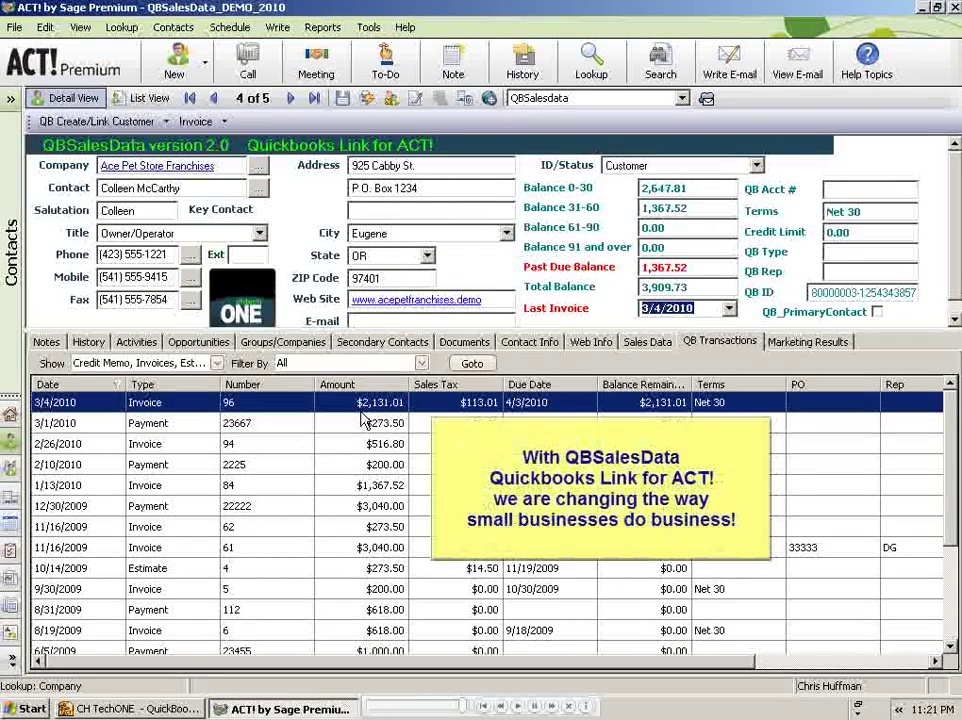